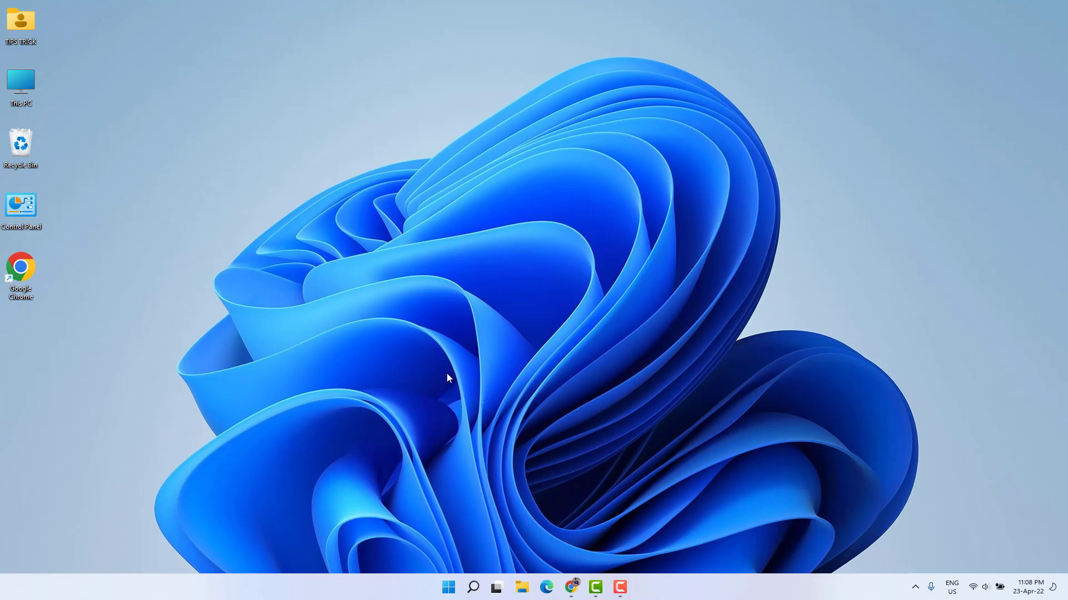
Open the Startup apps page in the Apps section of Windows Settings.
right_click(448, 587)
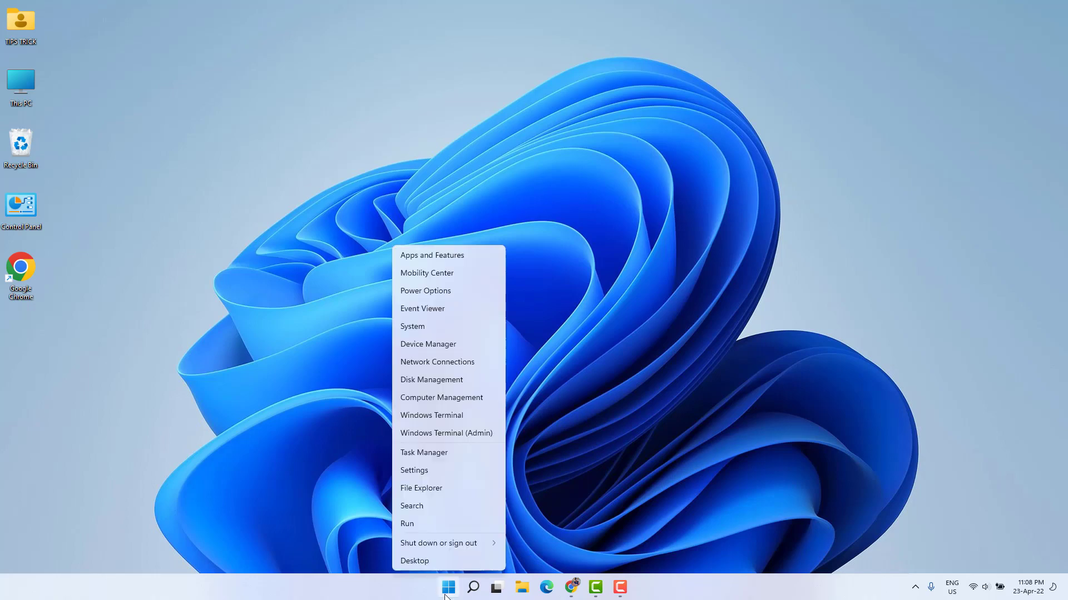
click(419, 470)
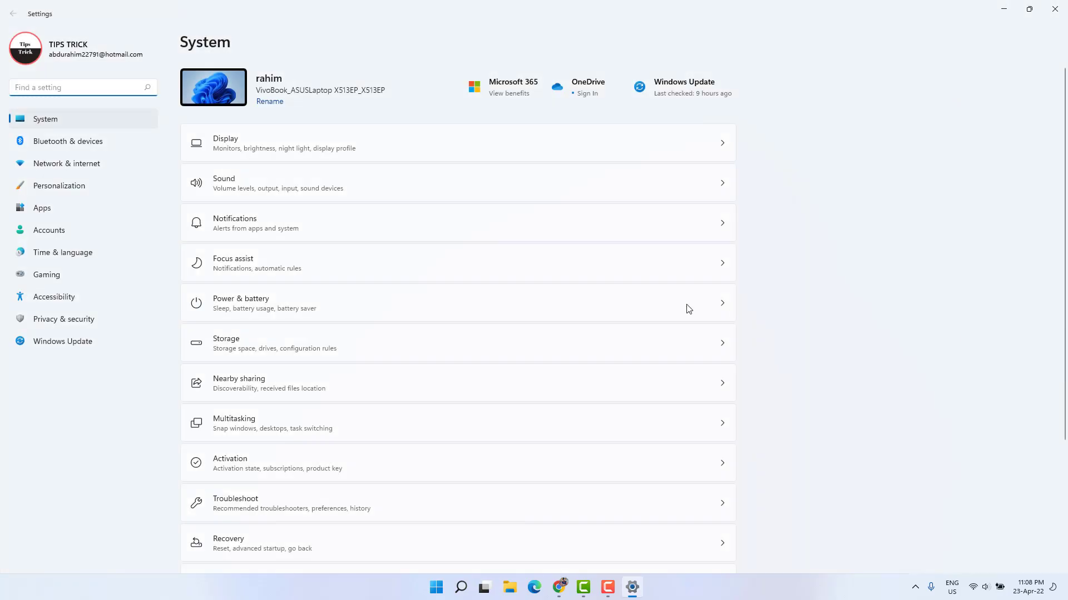
click(57, 212)
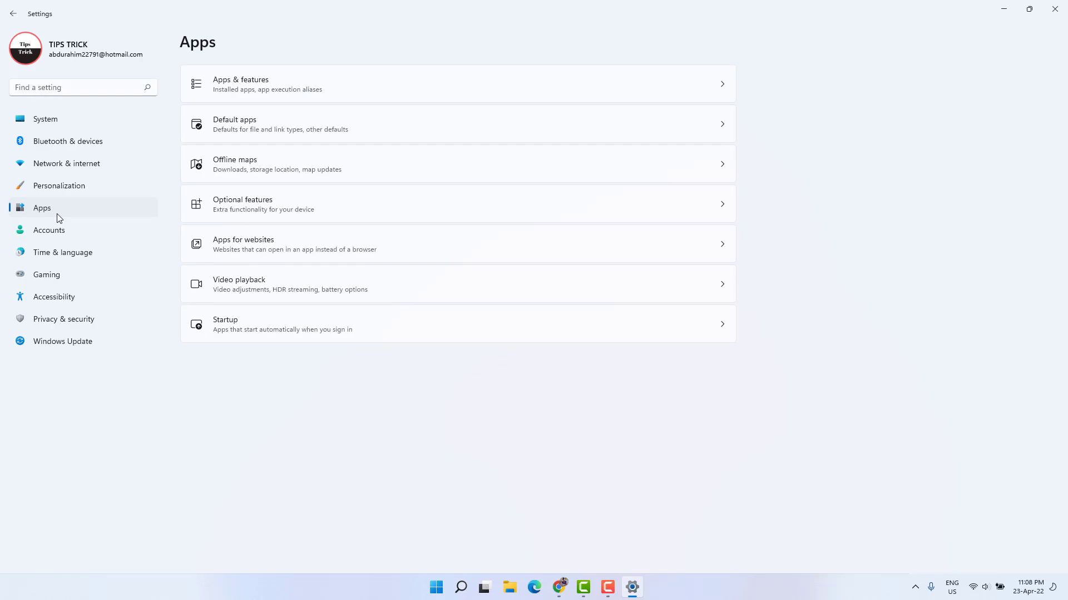
click(295, 332)
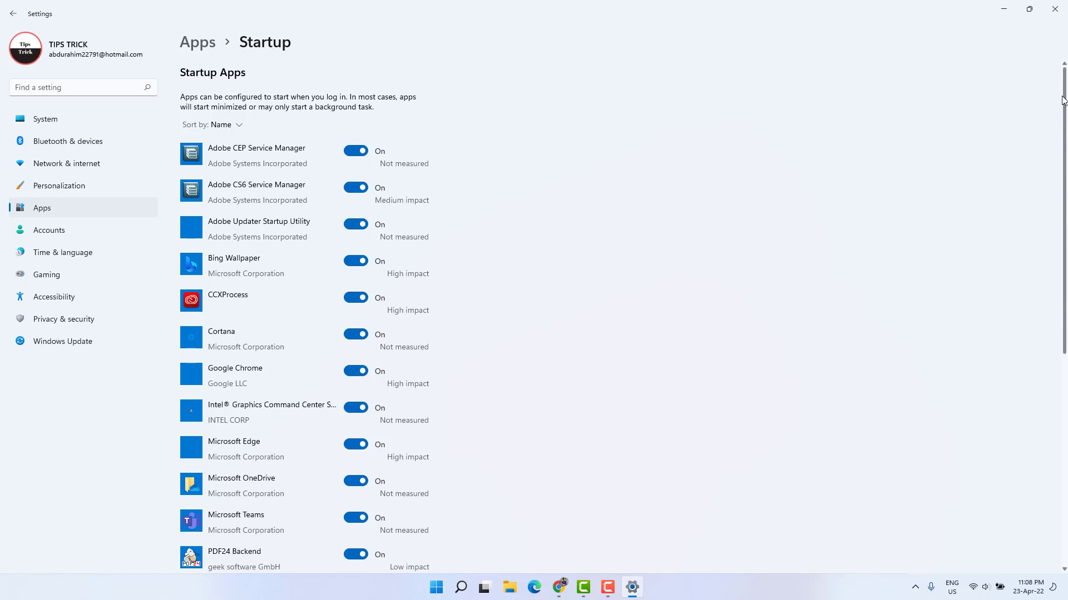
Turn off startup for Adobe CEP Service Manager, Adobe CS6 Service Manager, Adobe Updater Startup Utility, CCXProcess, Cortana and Google Chrome.
mouse_move(1063, 99)
mouse_down()
mouse_move(1066, 356)
mouse_move(1065, 84)
mouse_up()
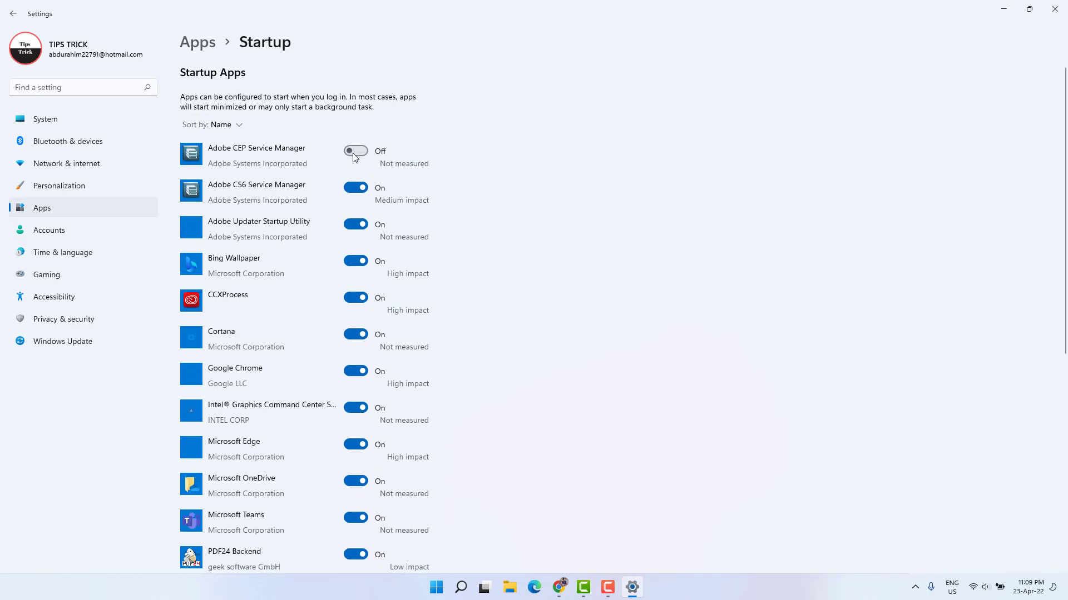
click(354, 188)
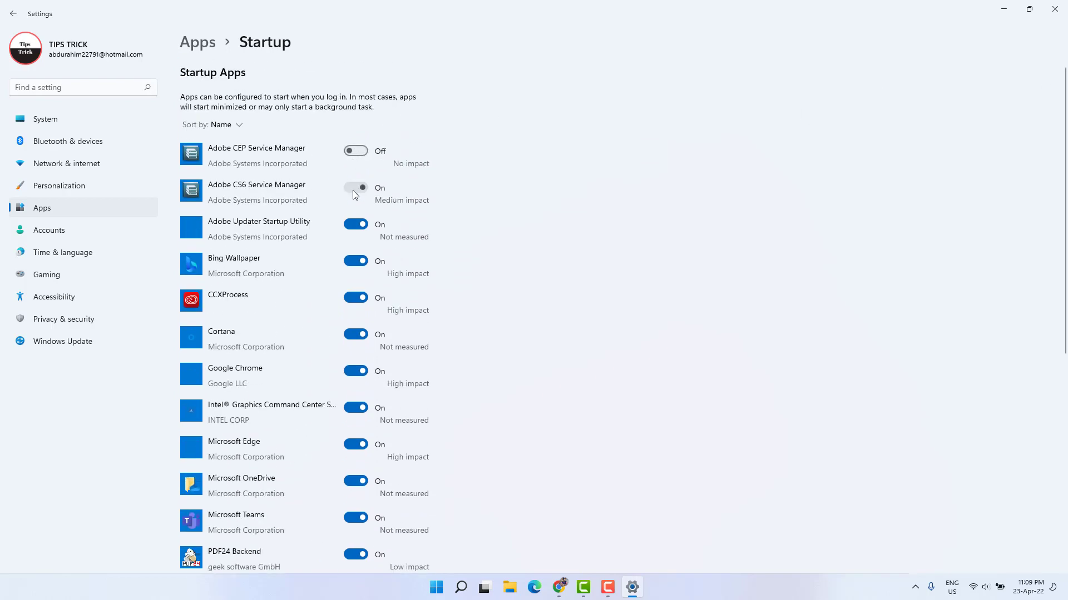
click(349, 225)
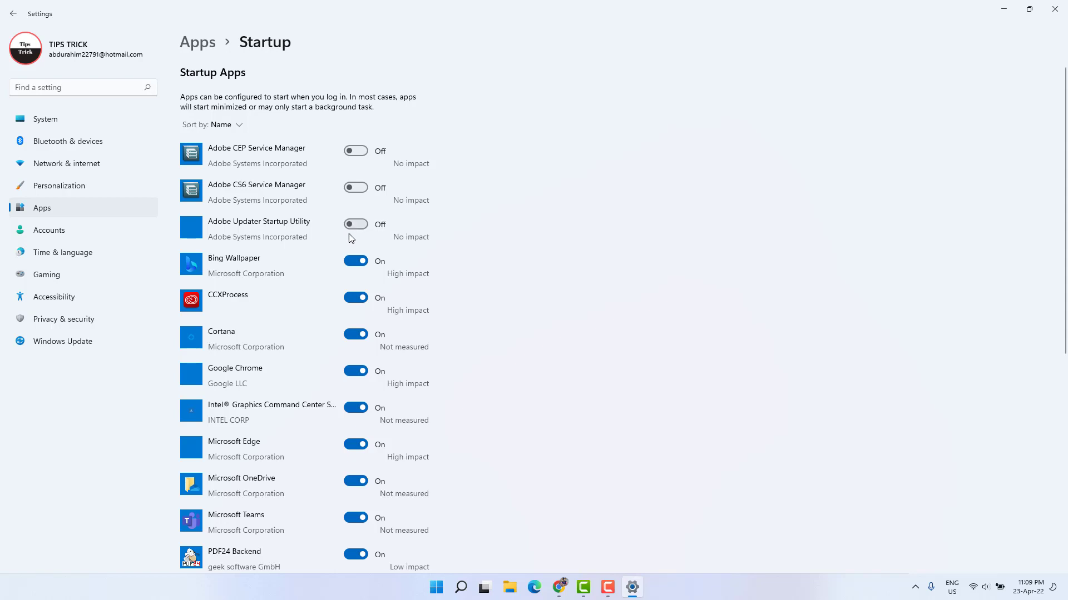
click(359, 300)
click(357, 336)
click(351, 373)
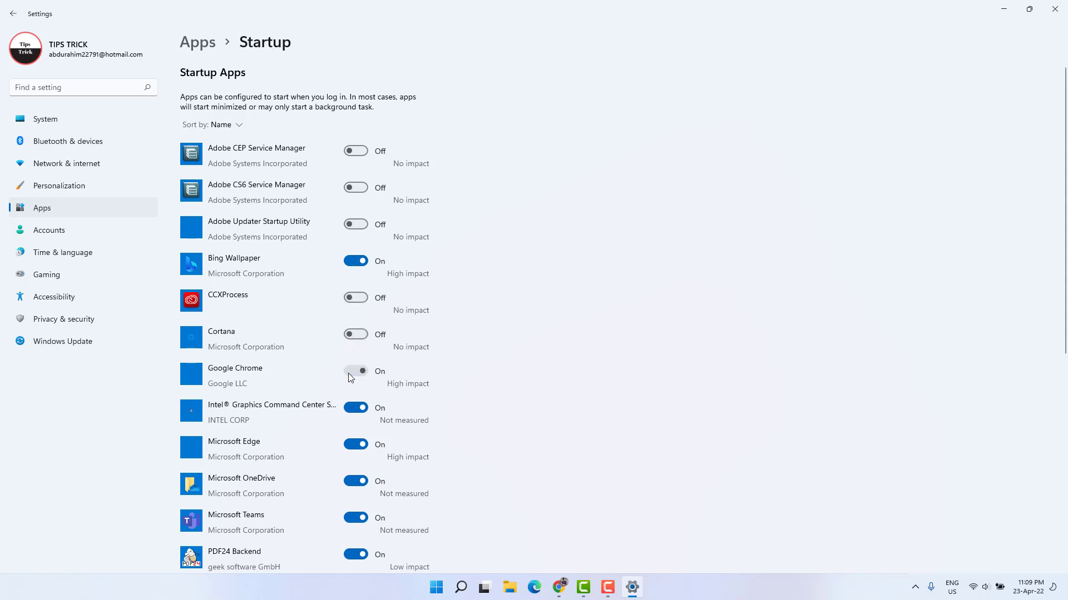
Turn off startup for Microsoft Edge, Microsoft OneDrive, Microsoft Teams and PDF24 Backend.
scroll(356, 333, down, 3)
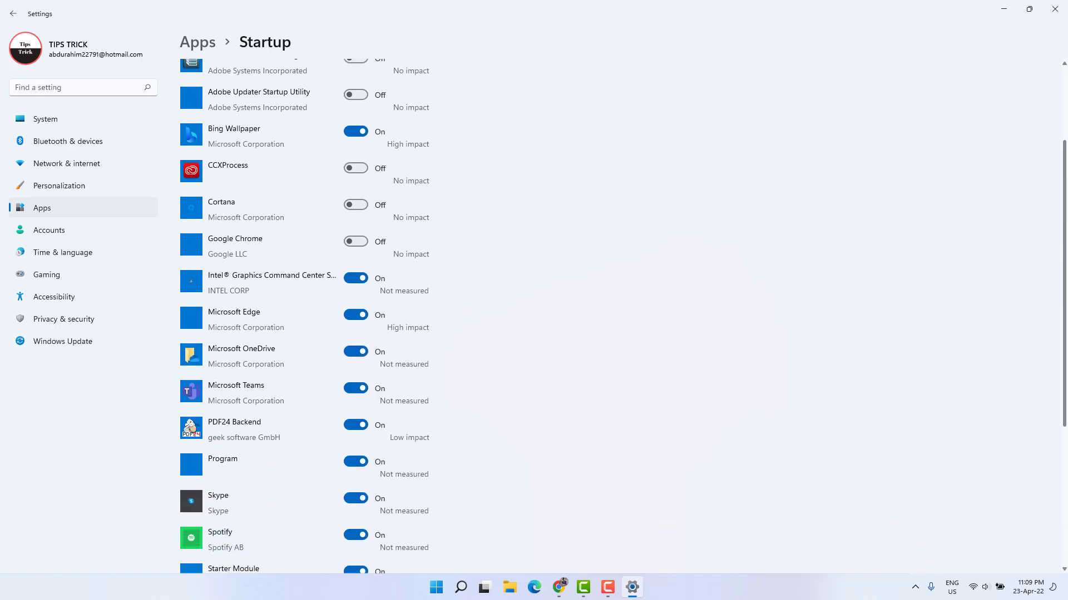
scroll(500, 323, down, 1)
click(348, 266)
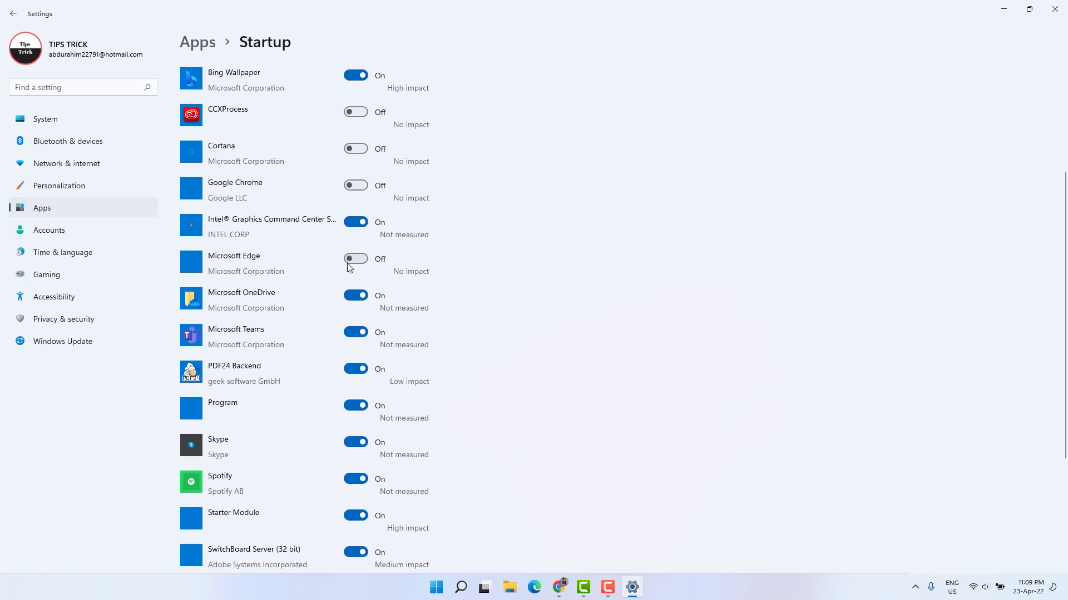
click(351, 298)
click(351, 333)
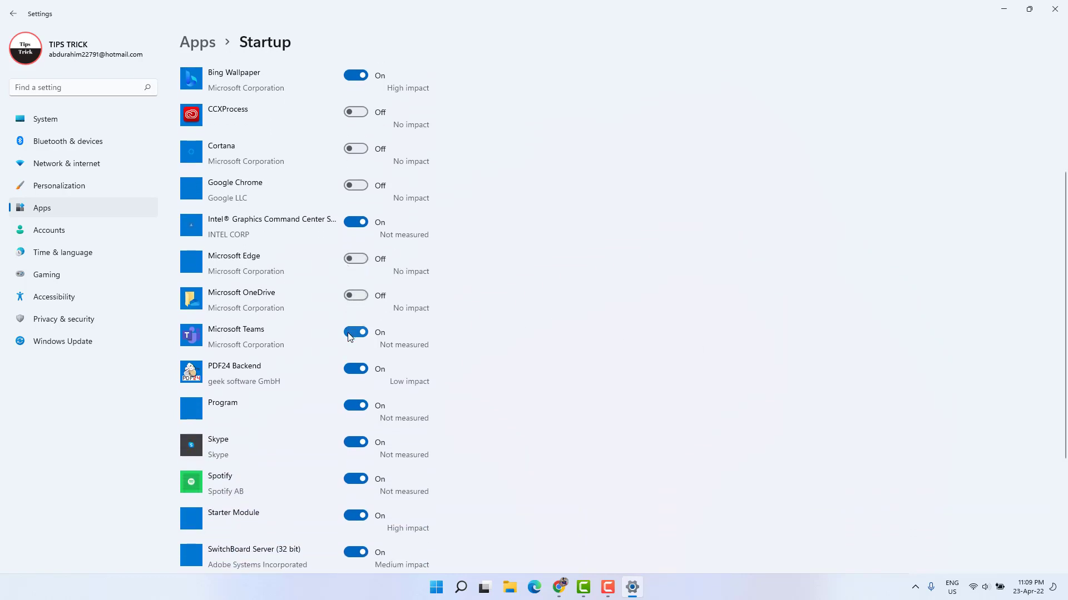
click(358, 367)
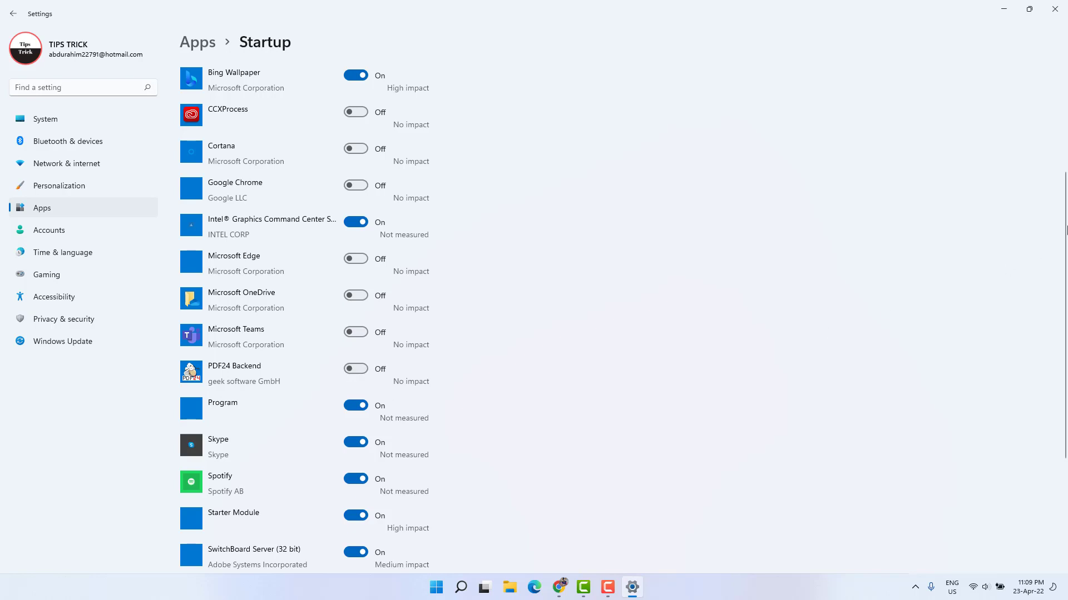
Turn off startup for Skype, Spotify and iTunesHelper, and close Settings.
drag(1066, 228, 1066, 313)
click(352, 305)
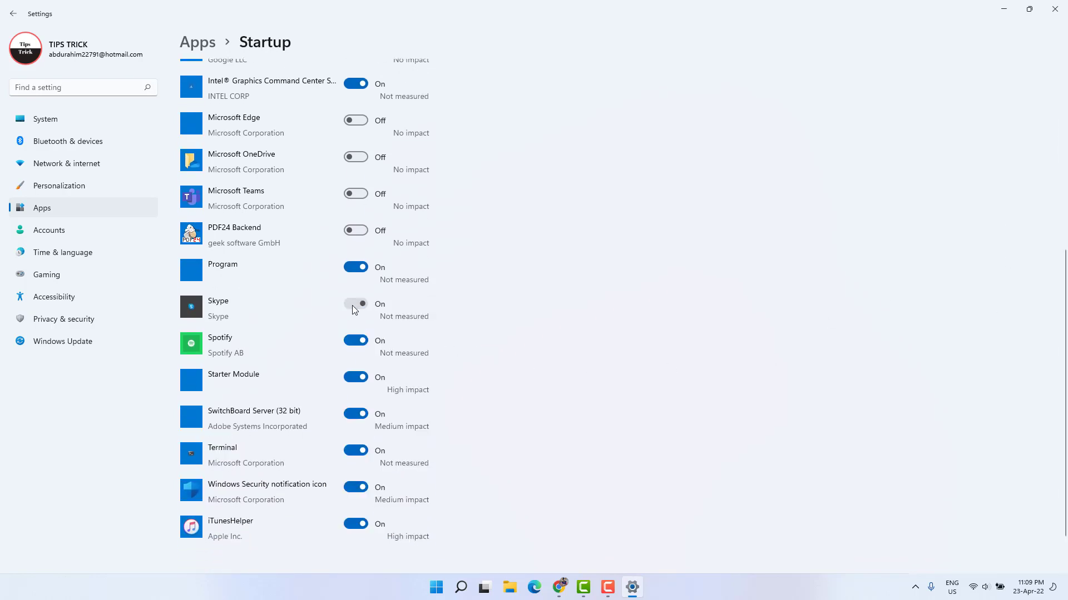
click(350, 339)
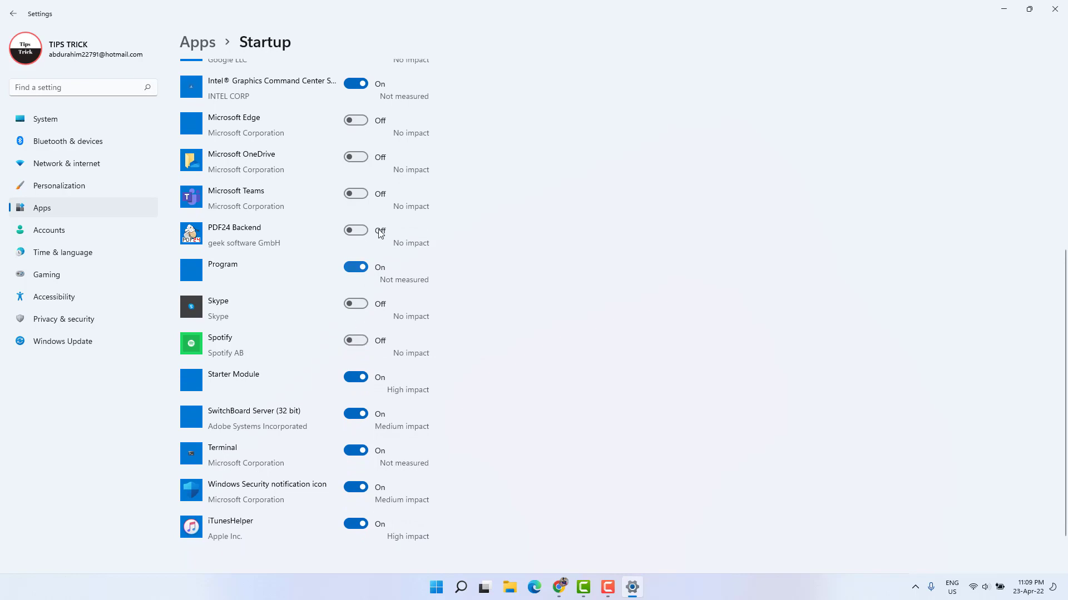
click(352, 524)
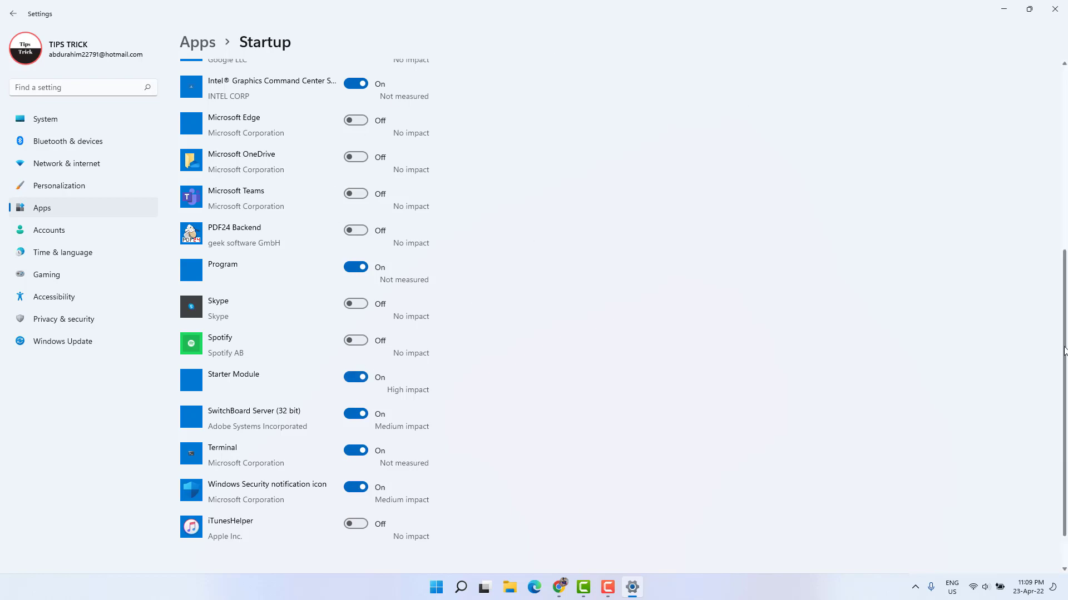
drag(1065, 355, 1065, 156)
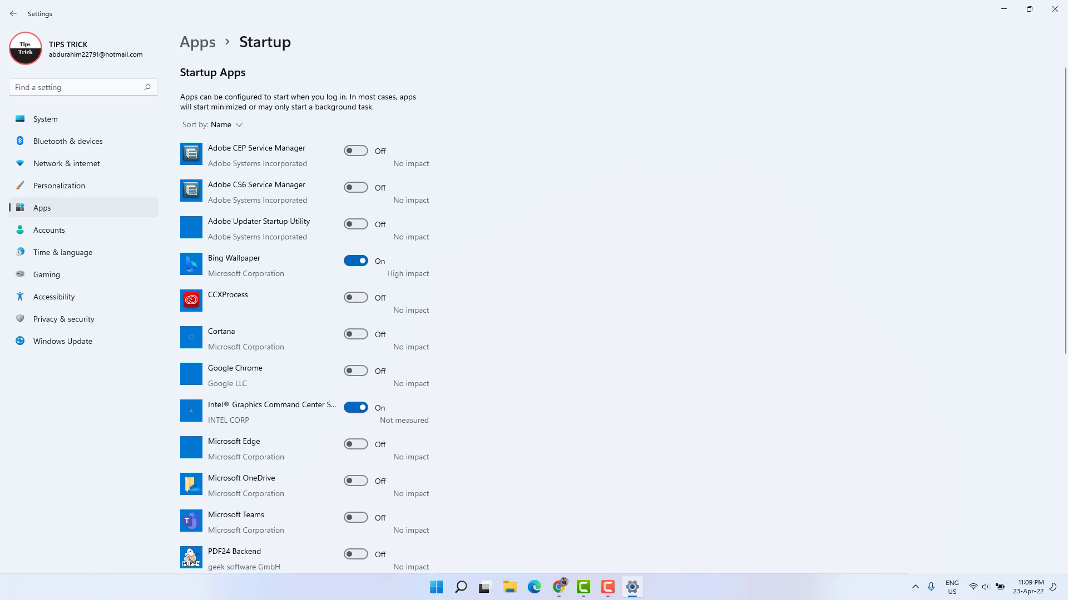
click(1054, 9)
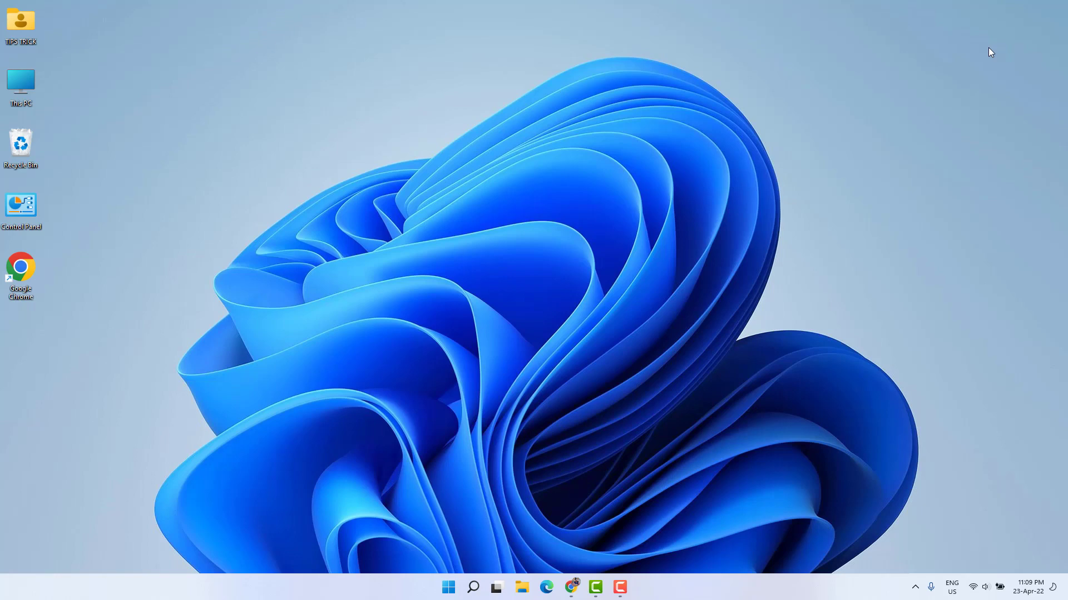
Find and open Control Panel through Windows search and show its items as large icons.
click(479, 582)
text(control)
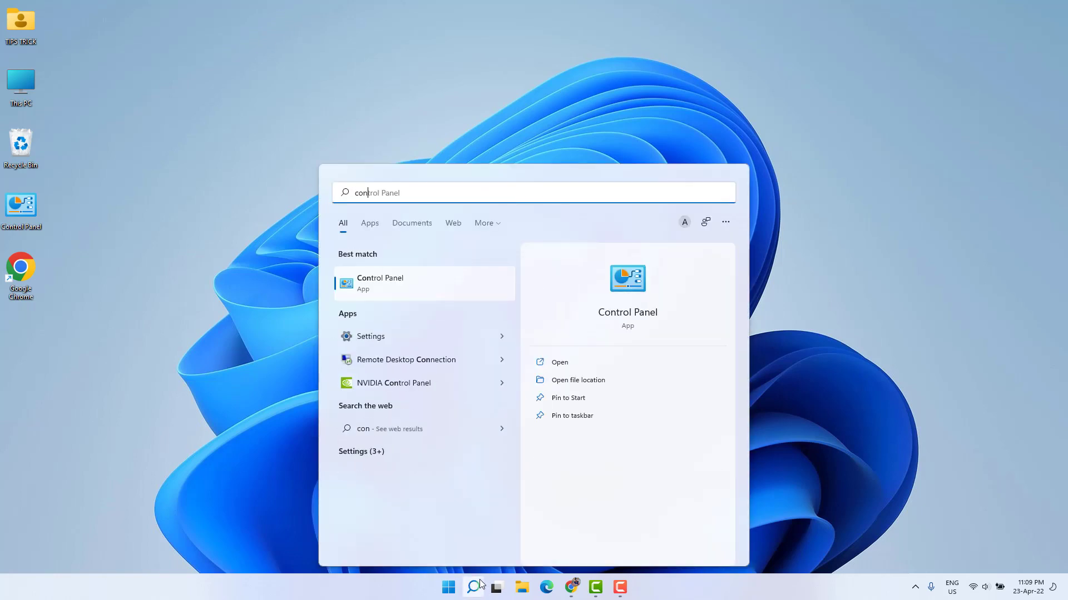
click(430, 279)
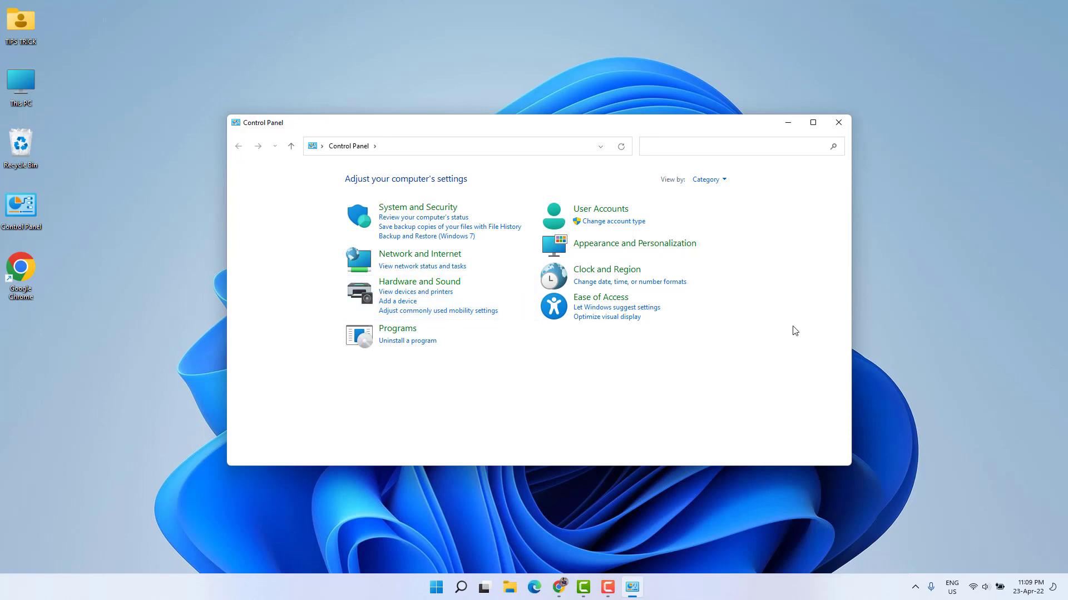
click(756, 148)
click(721, 187)
click(723, 209)
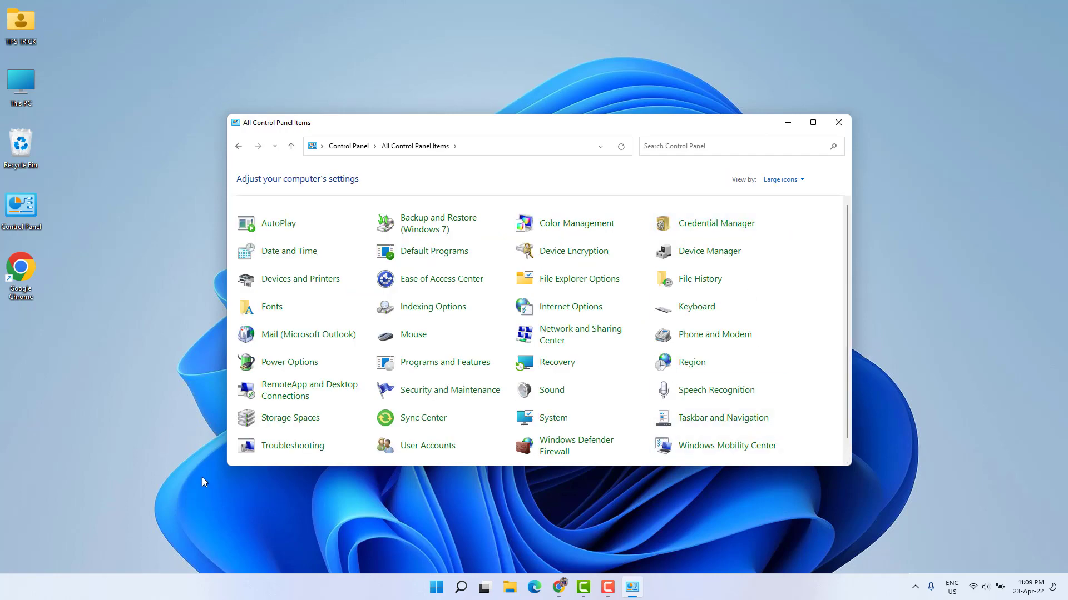
Turn on fast startup in the power button settings of Power Options, save the changes and close Control Panel.
click(284, 363)
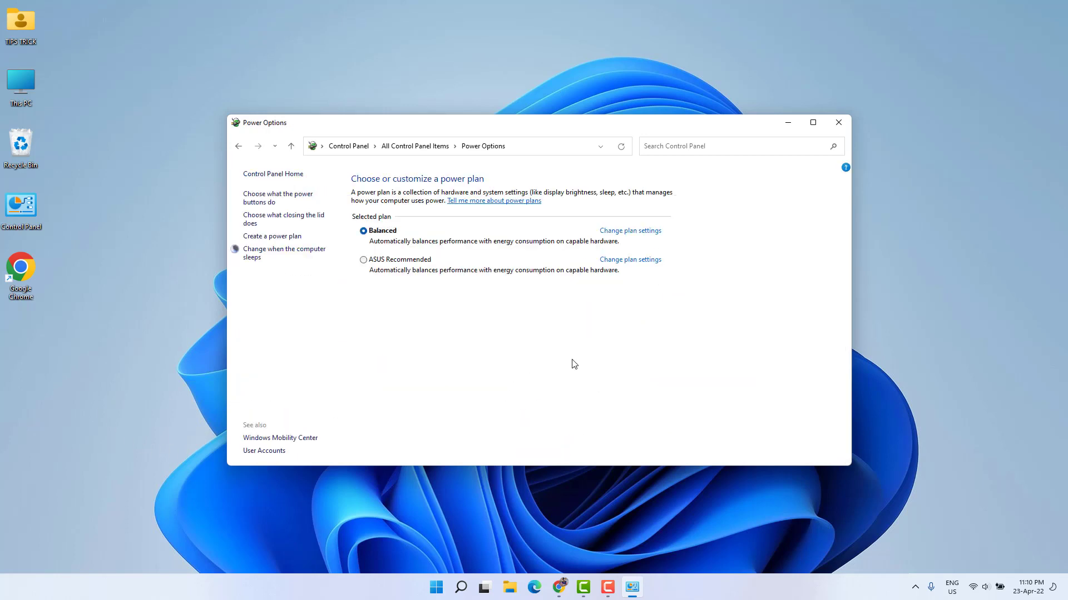
click(264, 203)
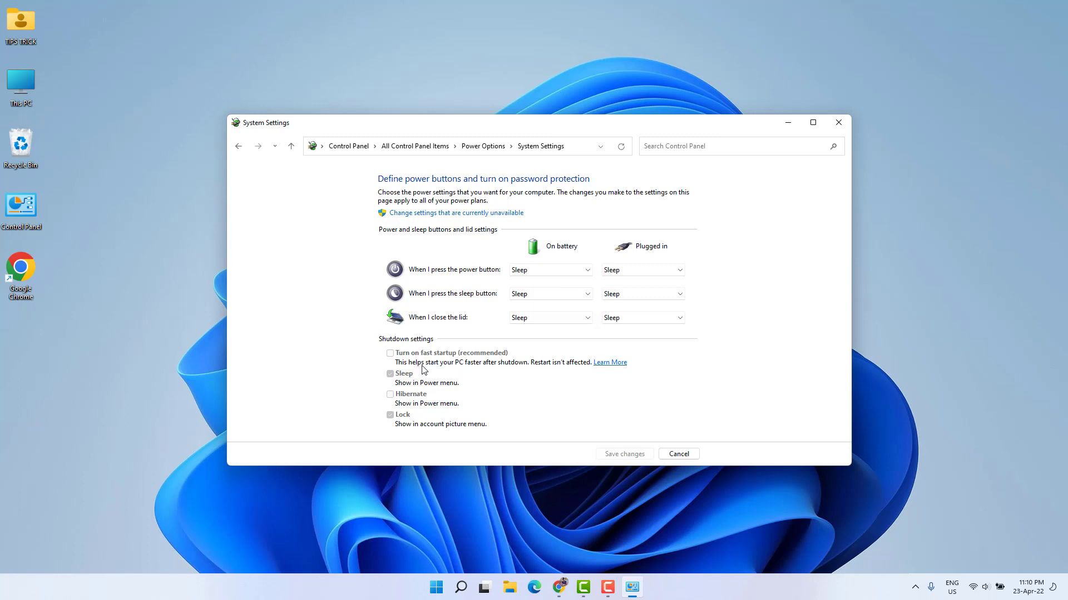
click(464, 215)
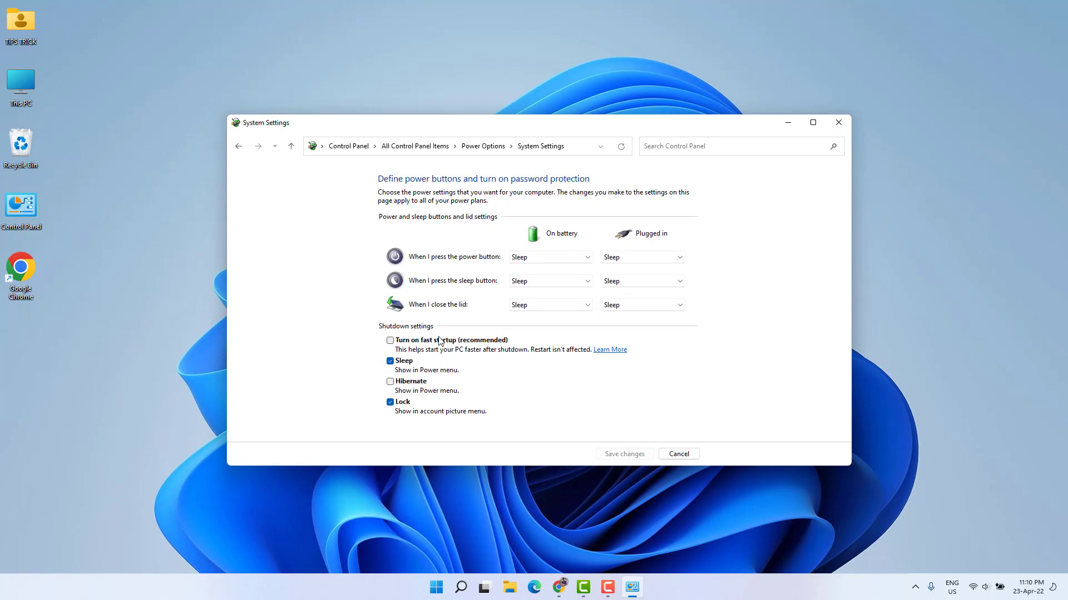
click(391, 341)
click(599, 451)
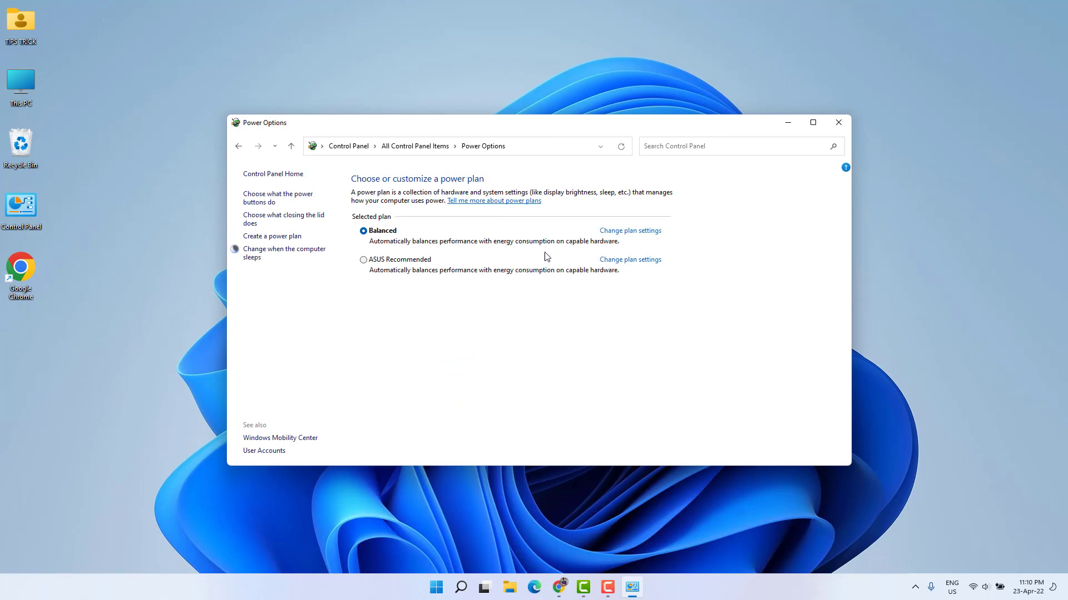
click(838, 122)
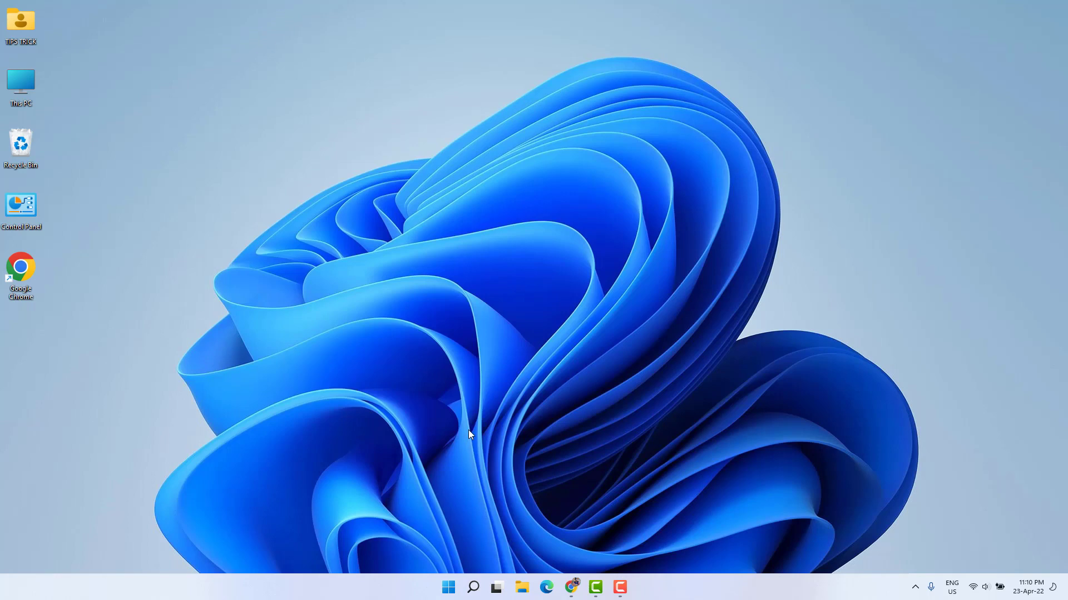
Search Windows for msconfig, open System Configuration and display its list of services.
click(473, 588)
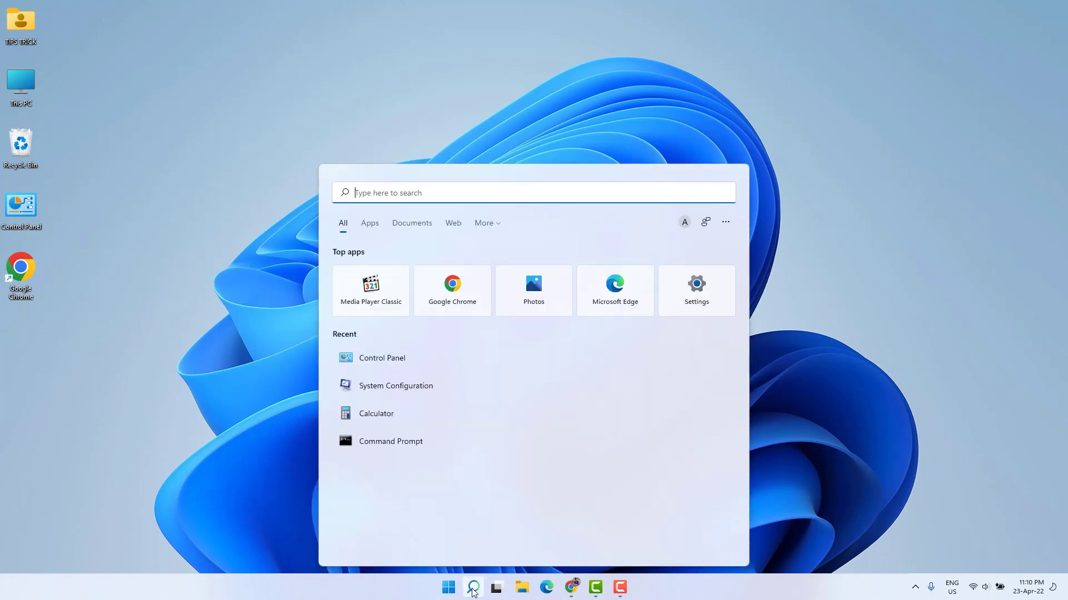
text(msc)
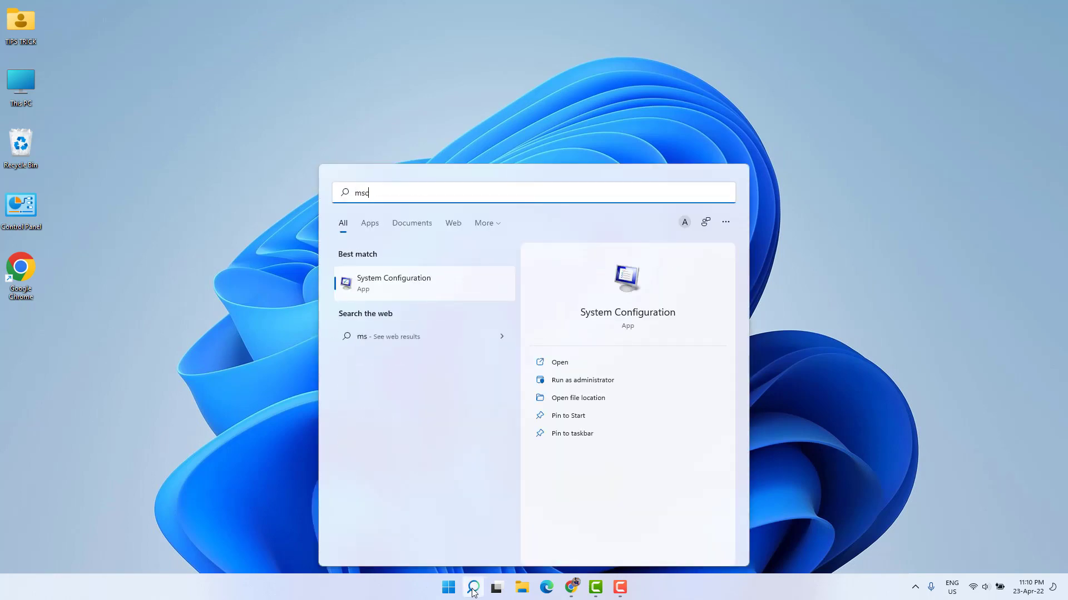
text(onfig)
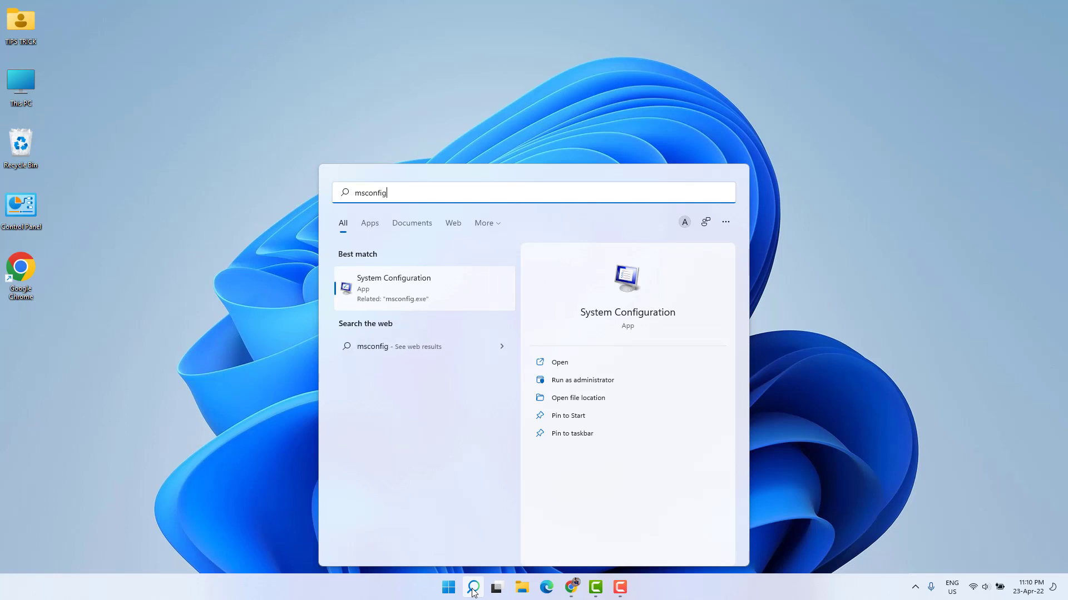
click(410, 295)
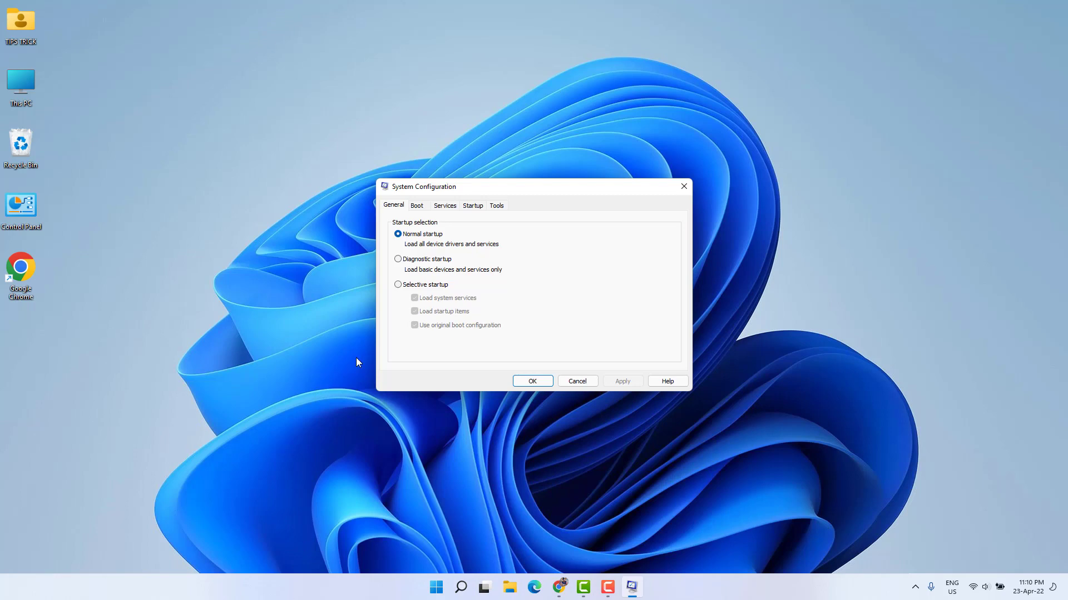
click(451, 210)
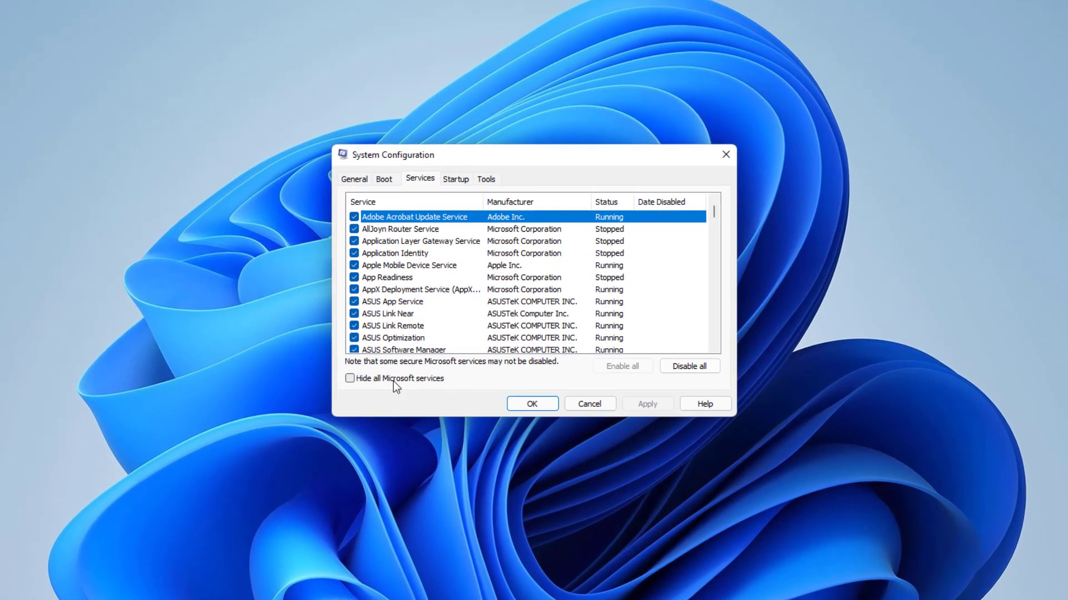
Hide all Microsoft services, disable all the remaining services, apply the change and exit System Configuration without restarting.
click(393, 381)
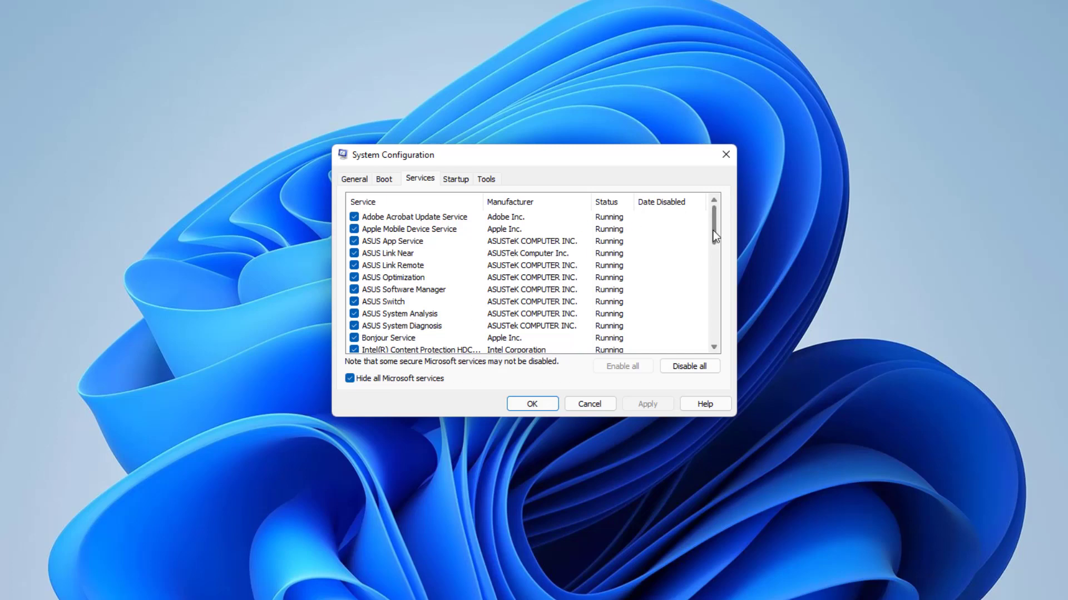
drag(713, 230, 705, 350)
click(699, 369)
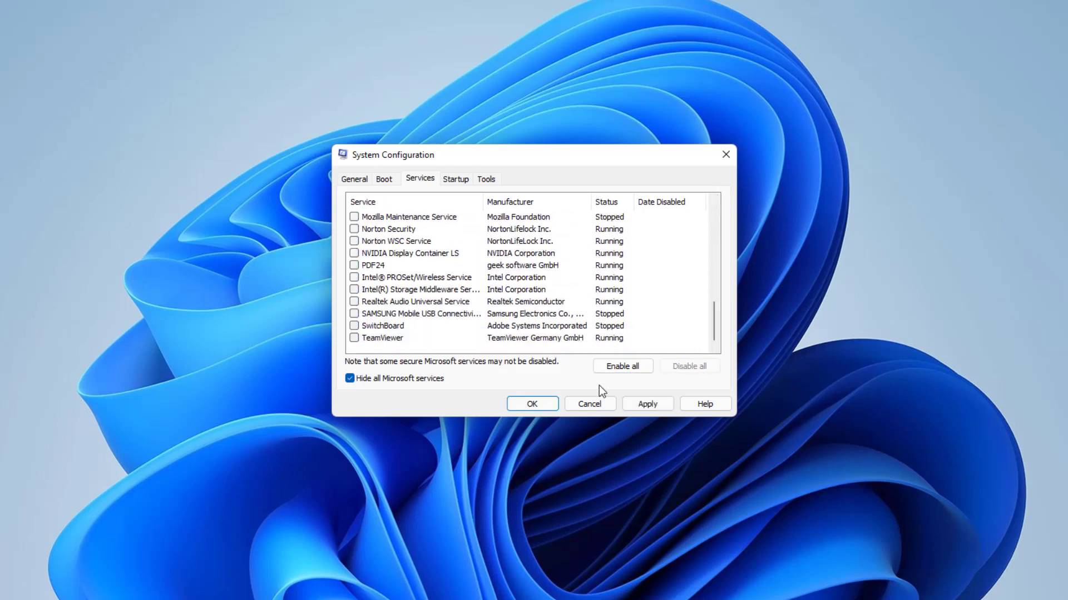
click(655, 403)
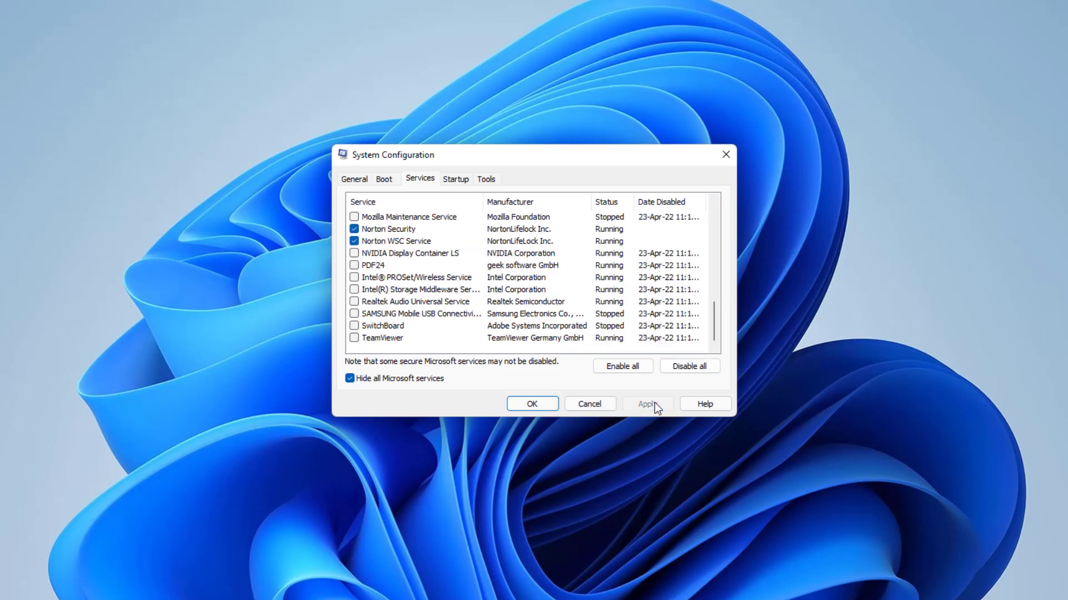
click(534, 404)
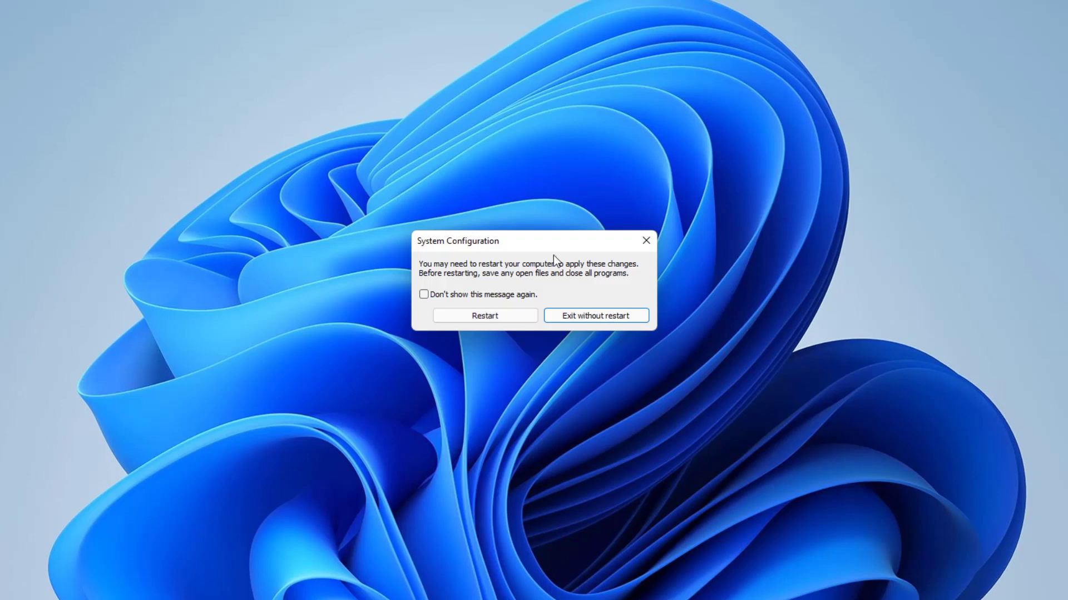
click(594, 316)
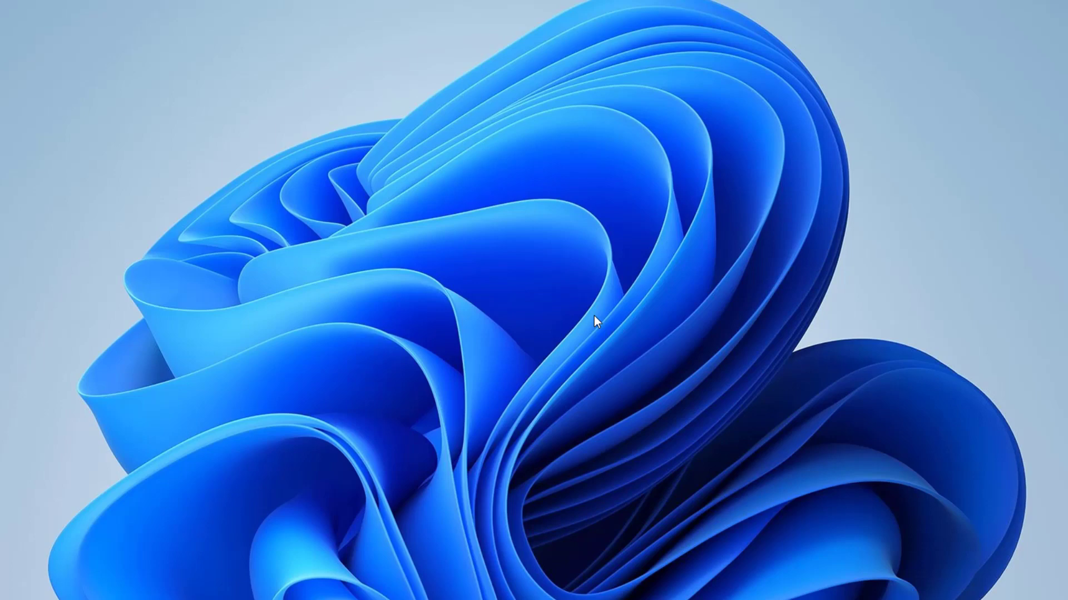